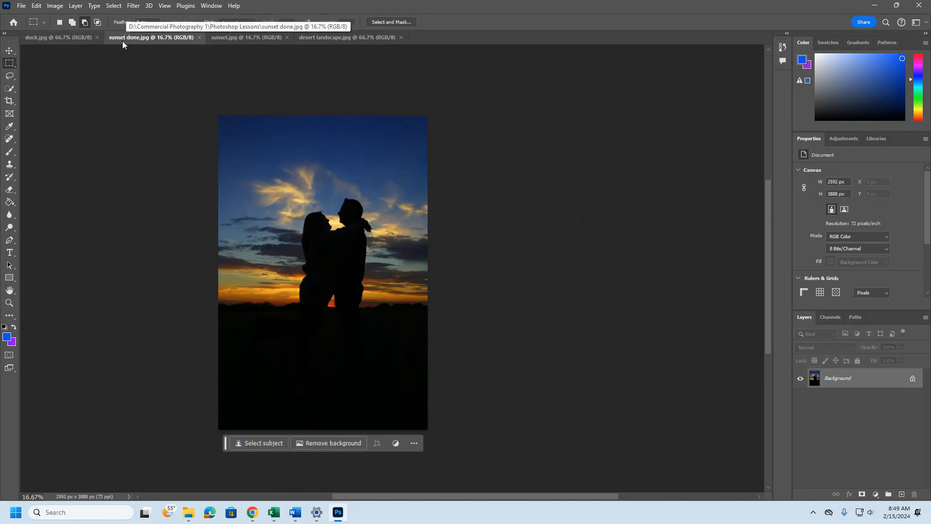
# Compare sunset.jpg with sunset done.jpg, and close sunset.jpg
pyautogui.click(223, 38)
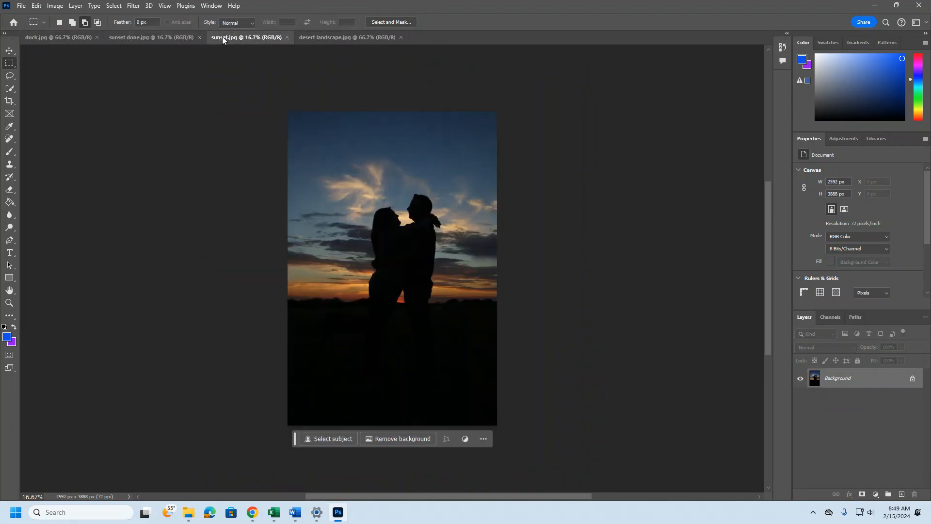
pyautogui.click(132, 39)
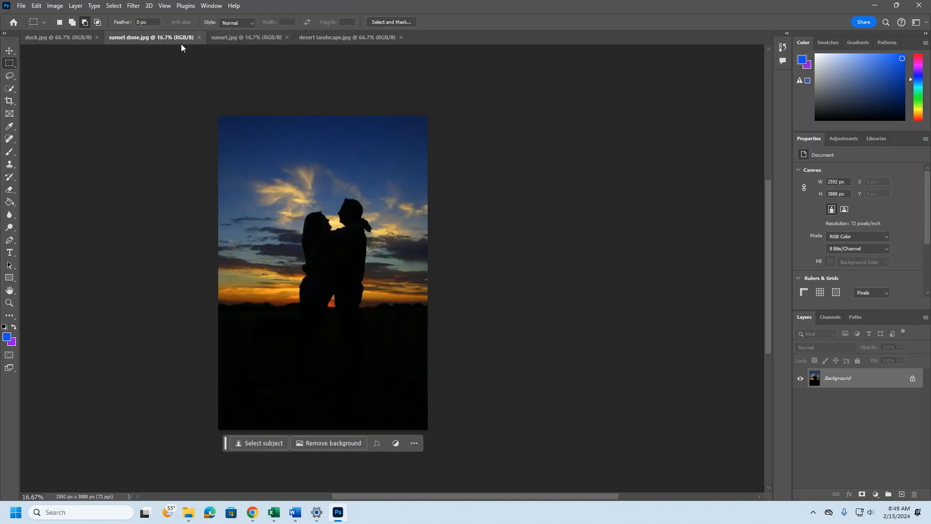
pyautogui.click(232, 41)
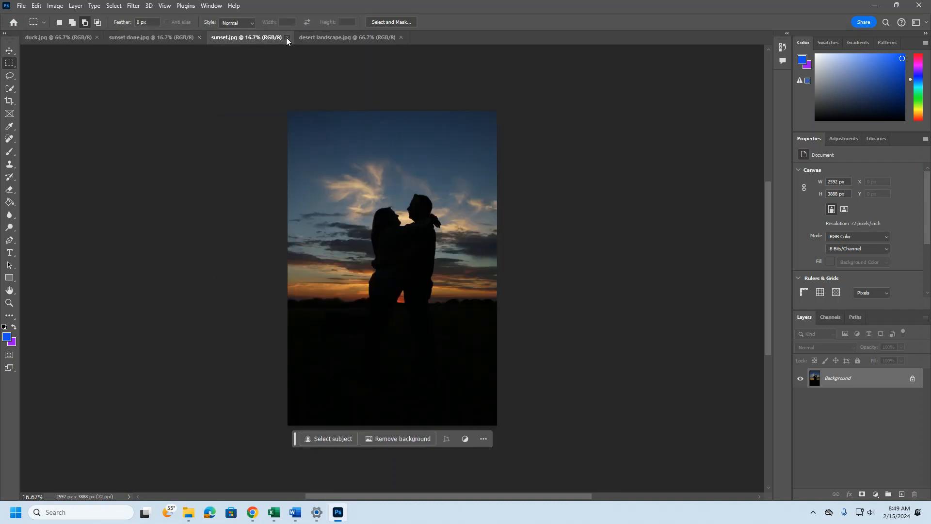
pyautogui.click(287, 37)
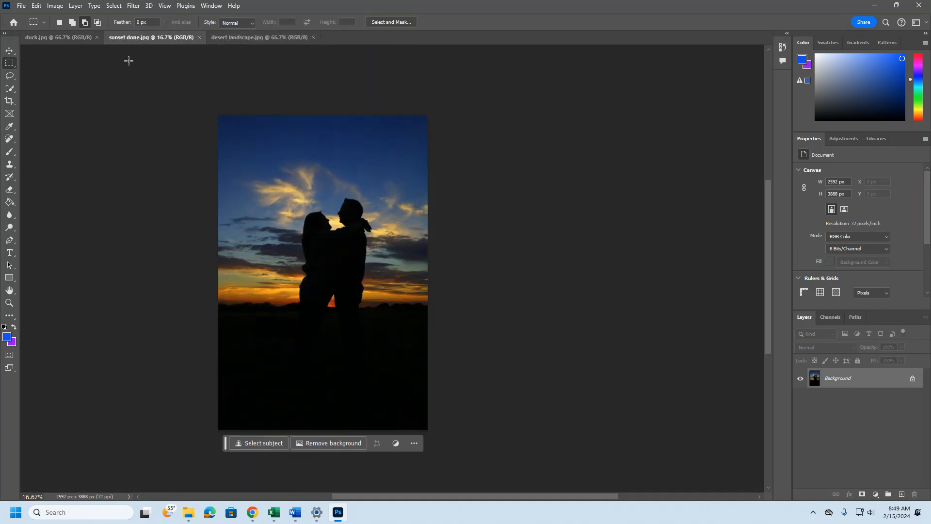
# Rotate the duck.jpg image 90° counter clockwise
pyautogui.click(35, 38)
pyautogui.click(126, 41)
pyautogui.click(33, 39)
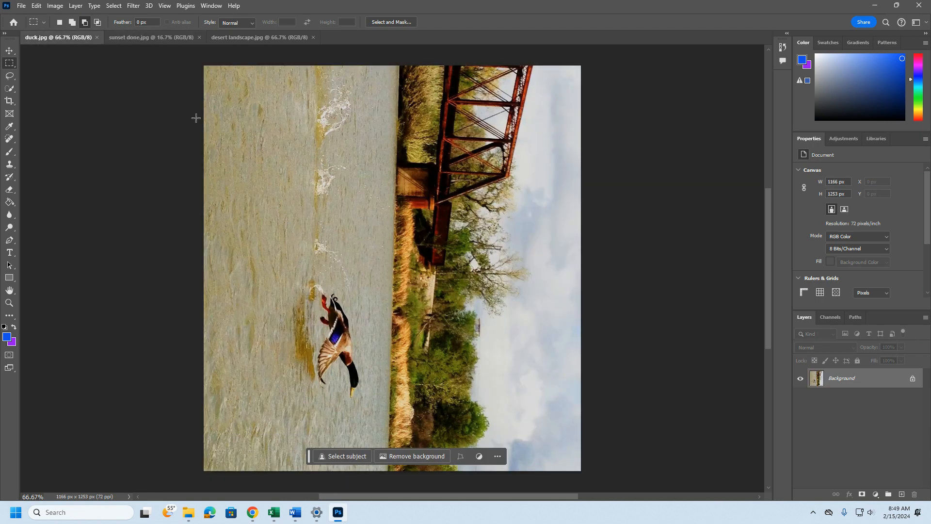
pyautogui.click(54, 9)
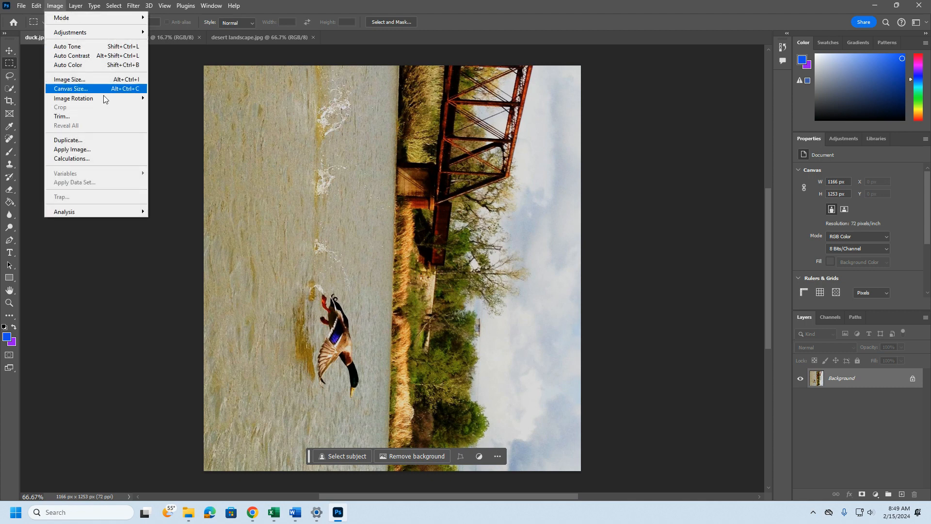
pyautogui.moveTo(103, 99)
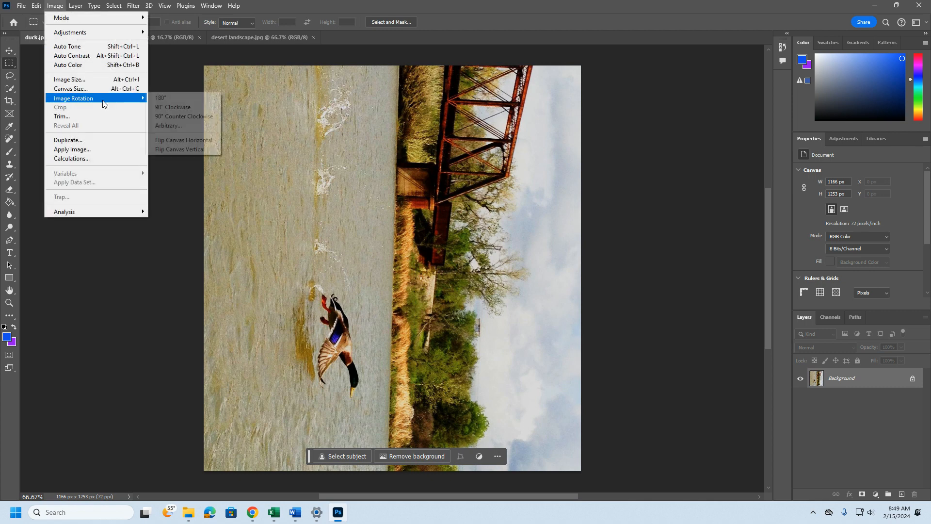
pyautogui.click(170, 119)
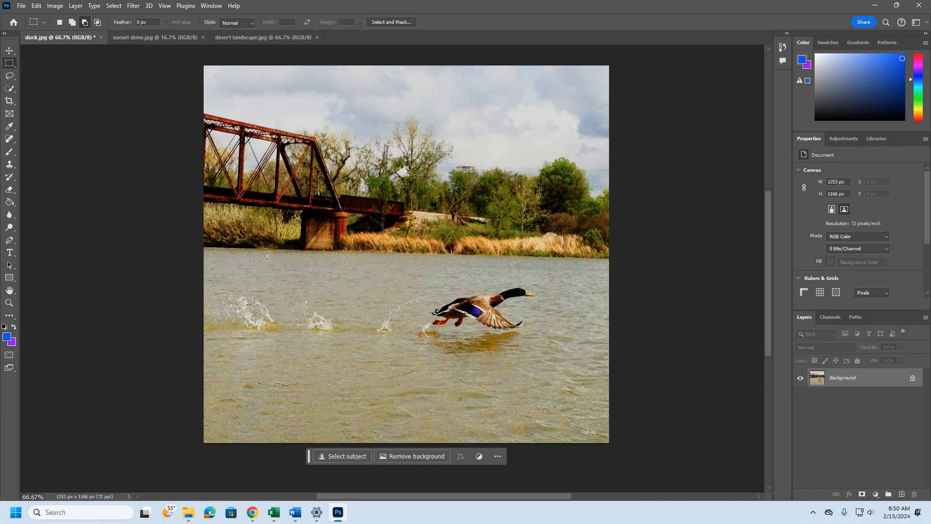
# Straighten the duck photo's layer using a Ruler line drawn along the far waterline
pyautogui.click(8, 127)
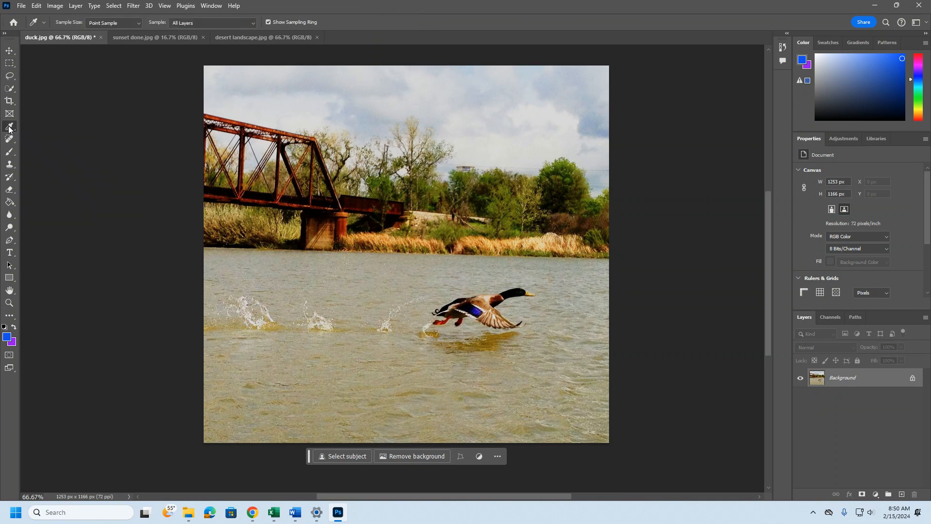
pyautogui.rightClick(8, 127)
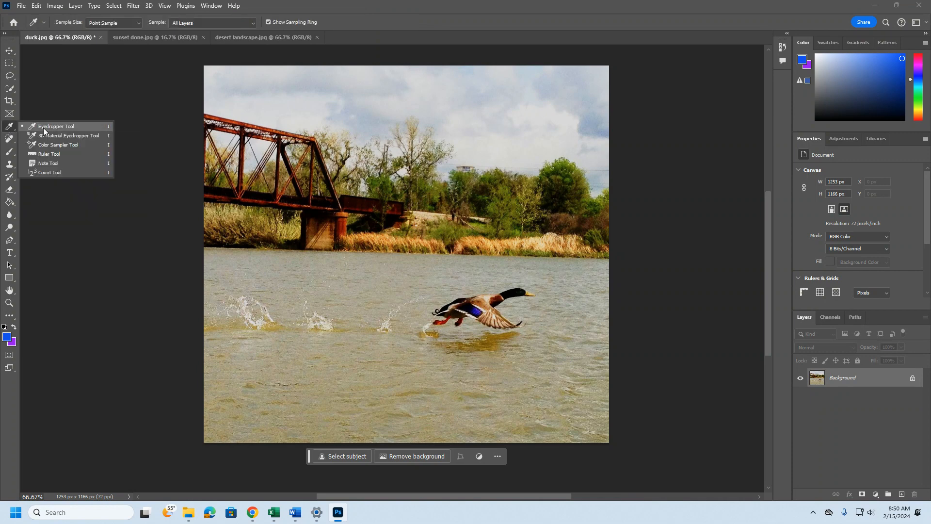
pyautogui.click(44, 154)
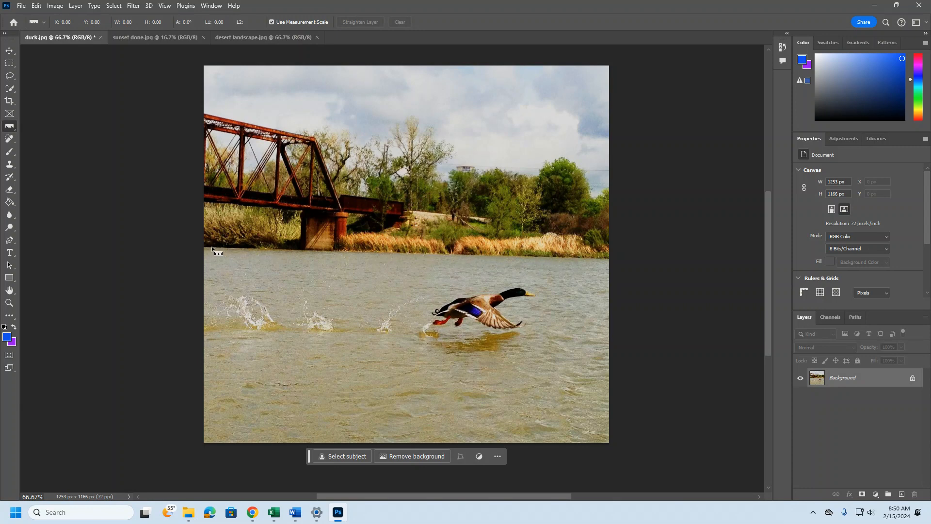
pyautogui.moveTo(212, 247); pyautogui.dragTo(586, 260)
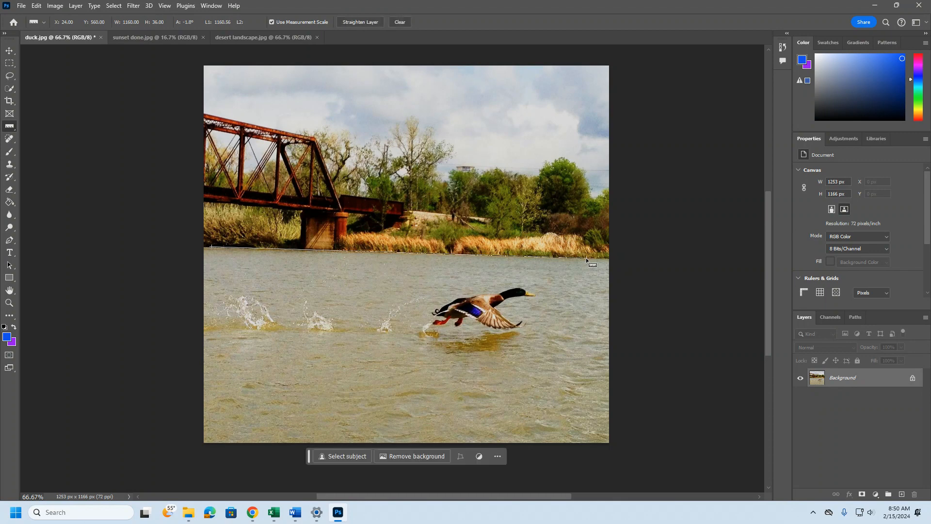
pyautogui.click(345, 24)
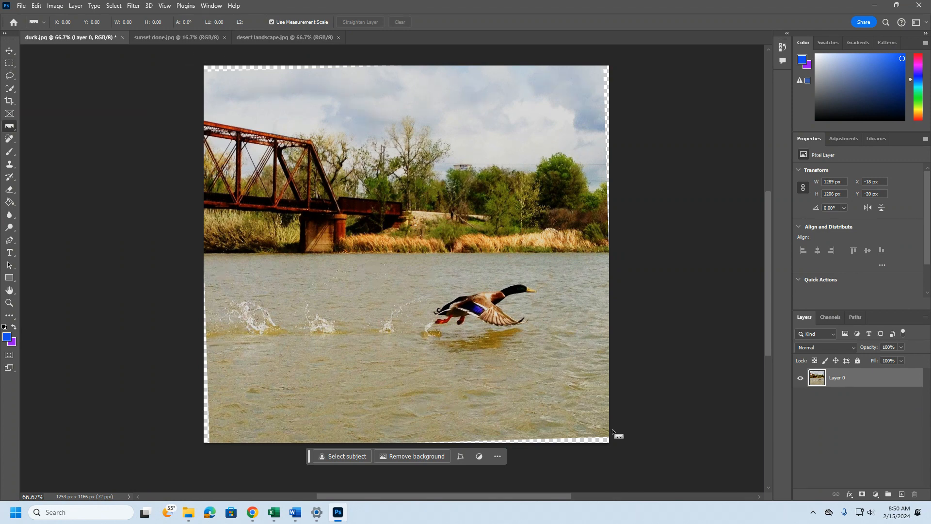
pyautogui.click(9, 64)
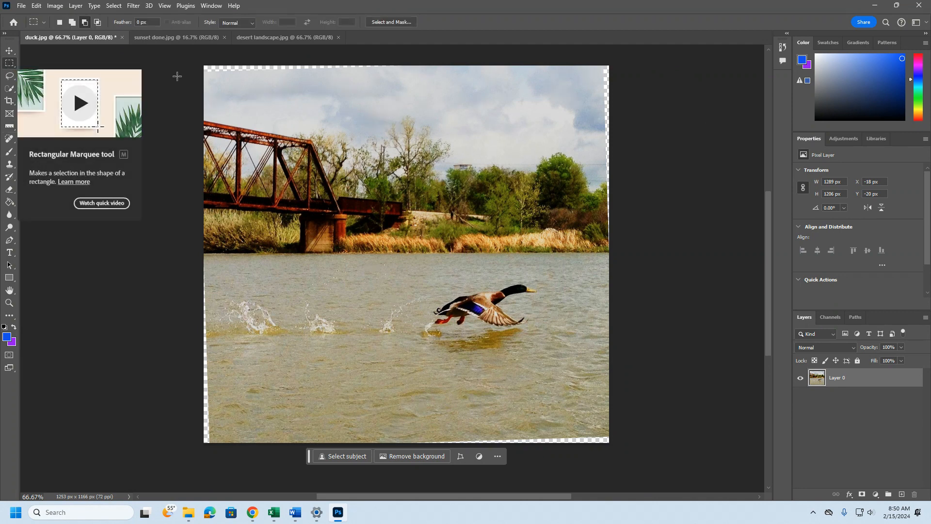
pyautogui.moveTo(209, 75); pyautogui.dragTo(606, 433)
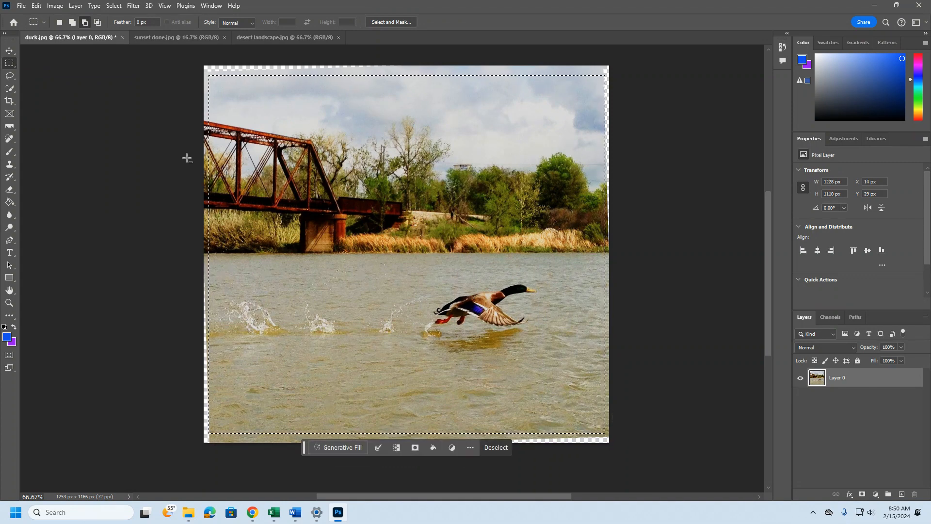
pyautogui.click(115, 8)
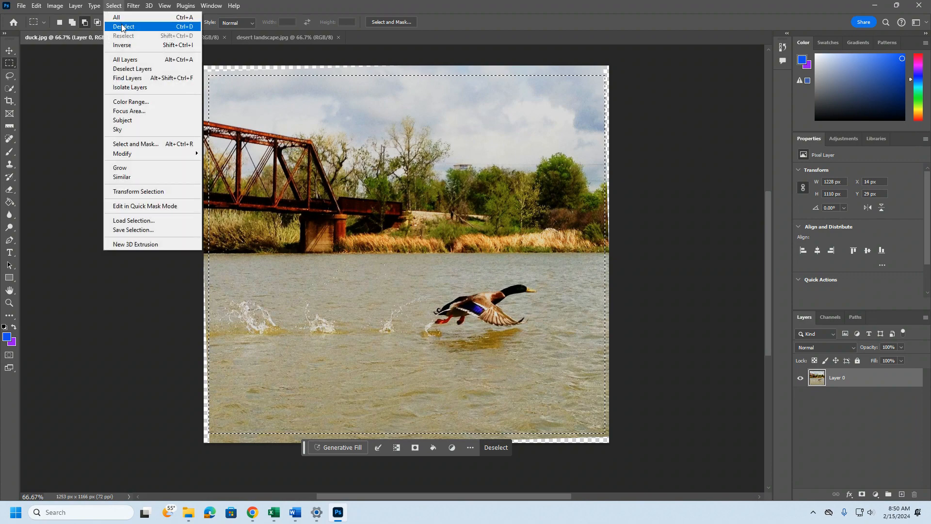
pyautogui.click(121, 28)
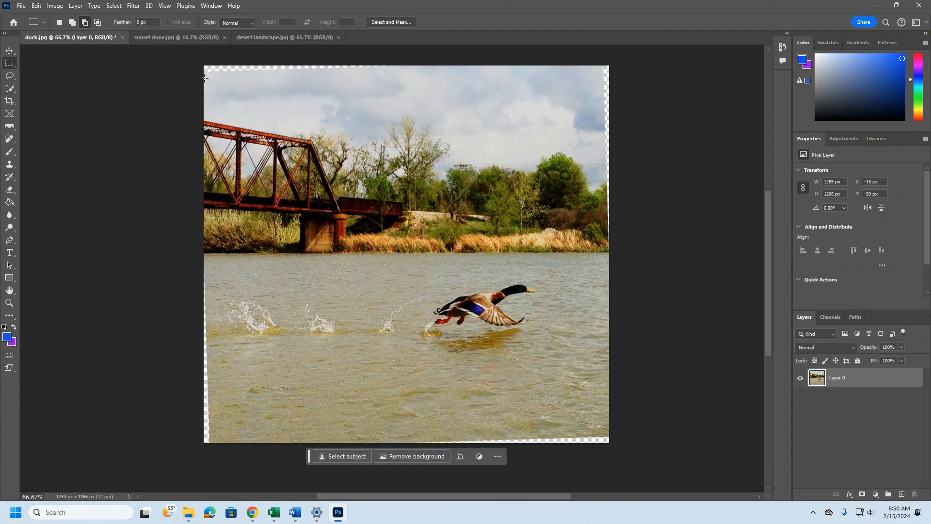
# Crop the duck photo to a rectangular selection of about 1208 × 1087 px inside the transparent edges
pyautogui.moveTo(212, 78); pyautogui.dragTo(602, 429)
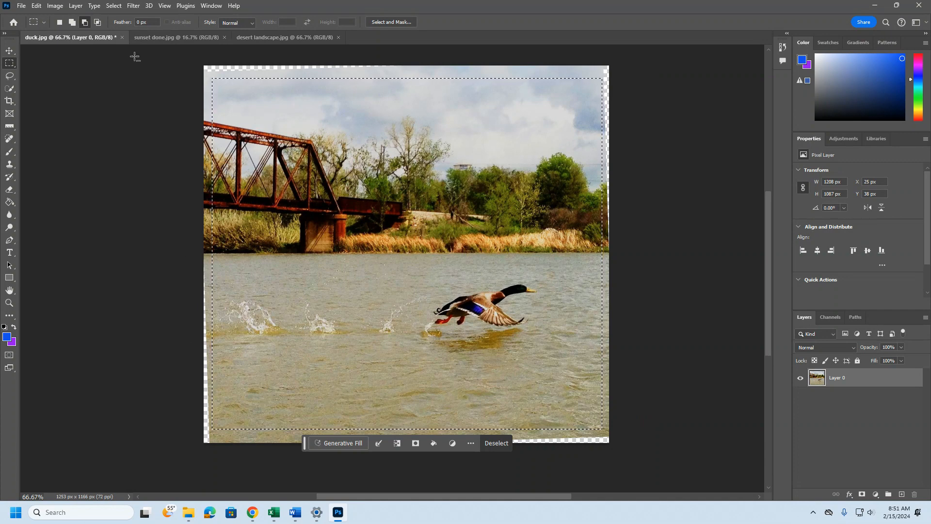
pyautogui.click(55, 5)
pyautogui.click(73, 109)
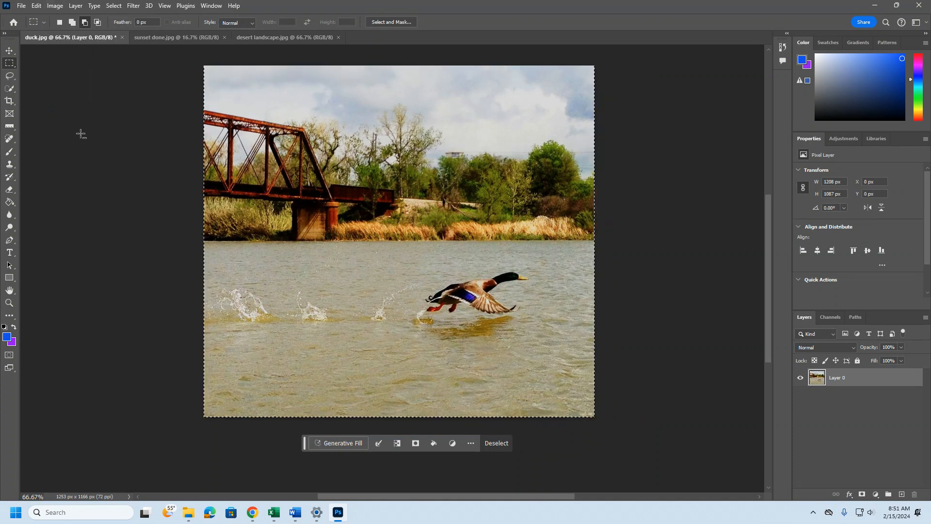
# Save a JPEG copy of the duck photo as "duck copy done" in the Photoshop Lessons folder
pyautogui.click(21, 5)
pyautogui.click(116, 135)
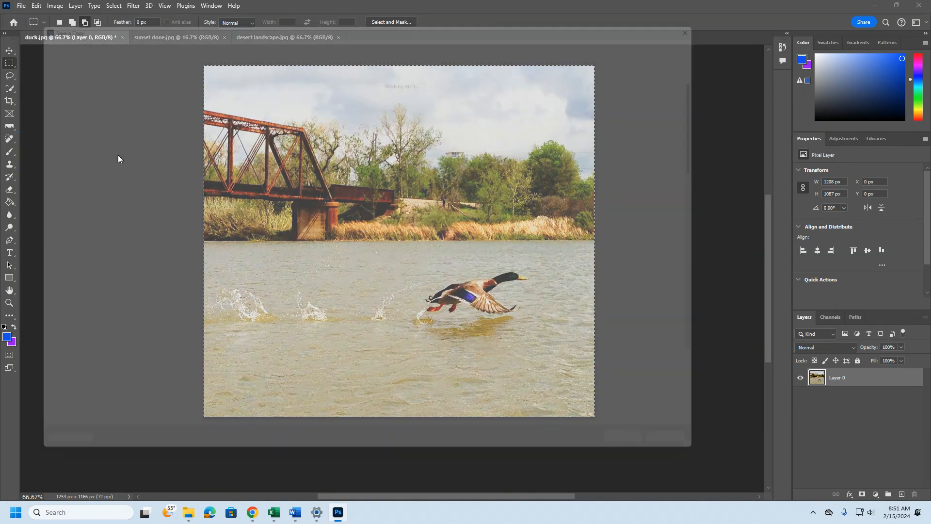
pyautogui.click(127, 386)
pyautogui.write('duck copy d')
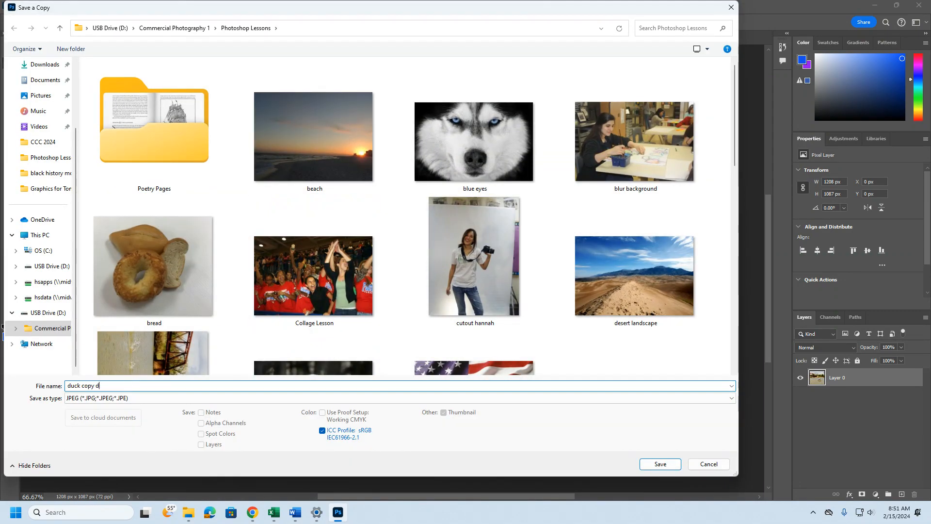
pyautogui.write('one')
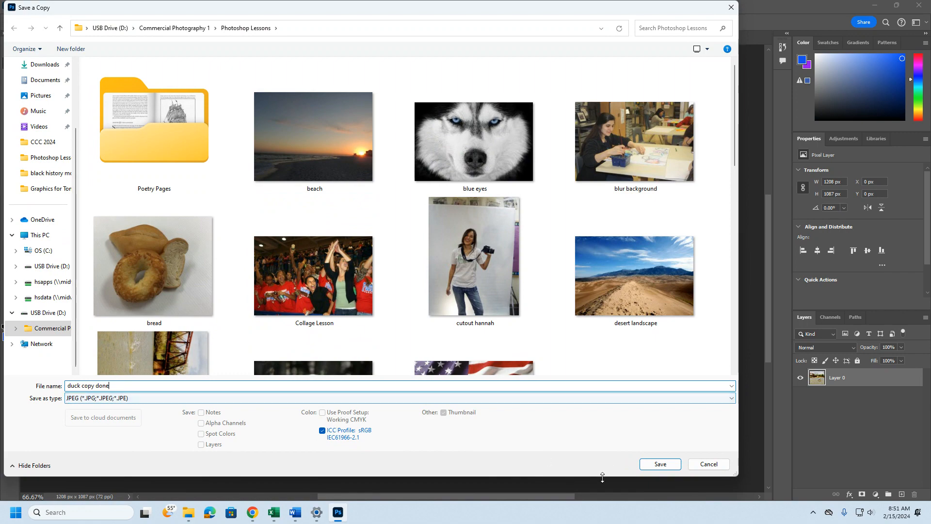
pyautogui.click(660, 463)
pyautogui.click(523, 123)
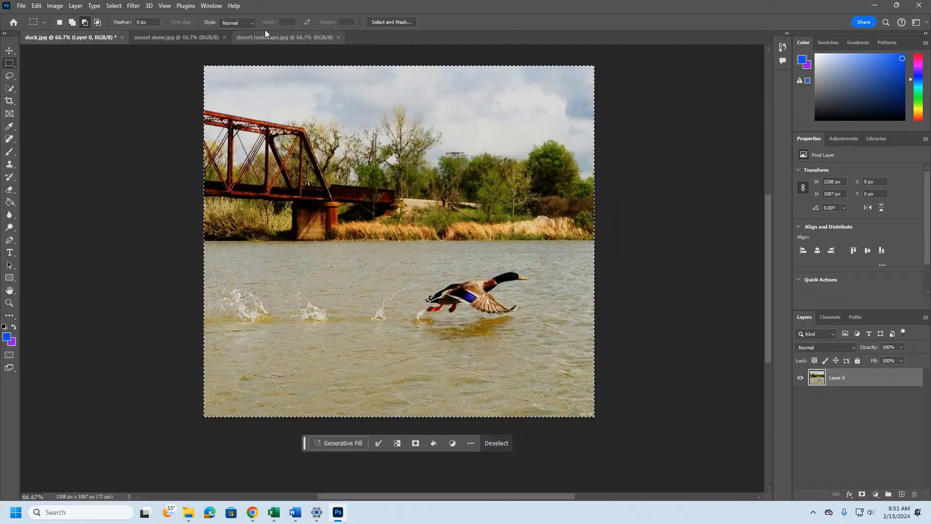
# In sunset done.jpg, widen the crop frame beyond both sides and trim its top and bottom to about 5748 × 2268 px
pyautogui.click(165, 36)
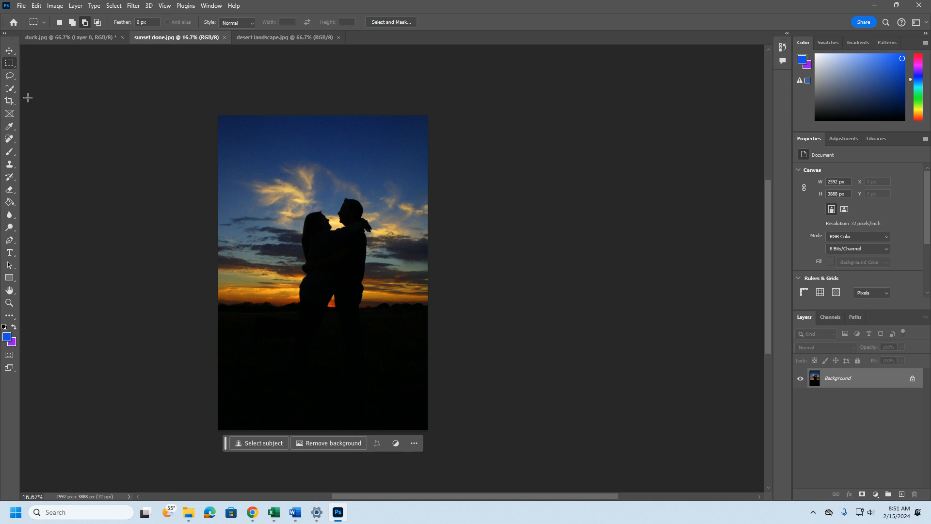
pyautogui.click(10, 102)
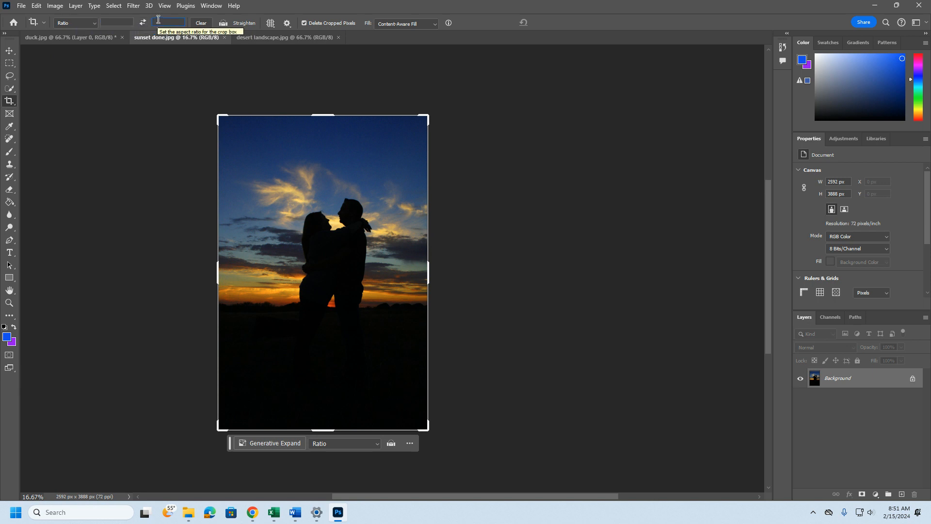
pyautogui.moveTo(429, 280); pyautogui.dragTo(495, 281)
pyautogui.moveTo(146, 272); pyautogui.dragTo(61, 272)
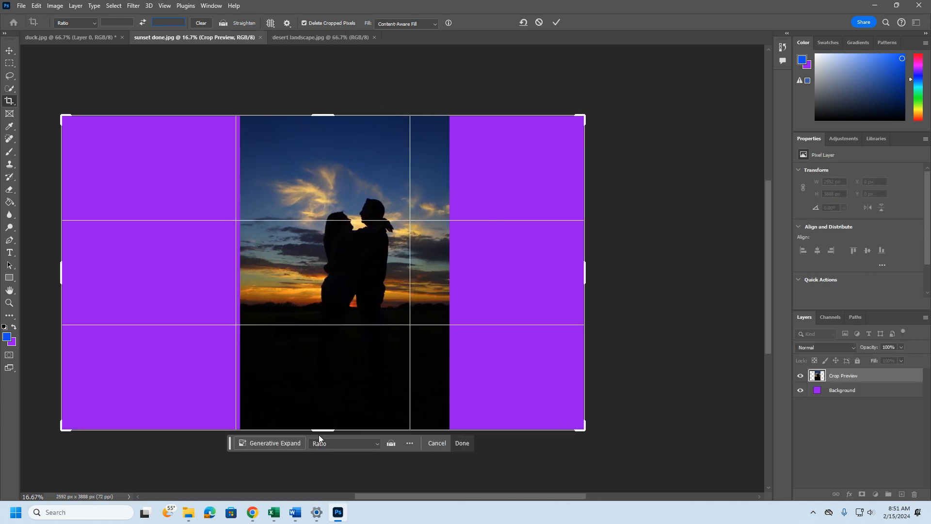
pyautogui.moveTo(320, 432); pyautogui.dragTo(330, 376)
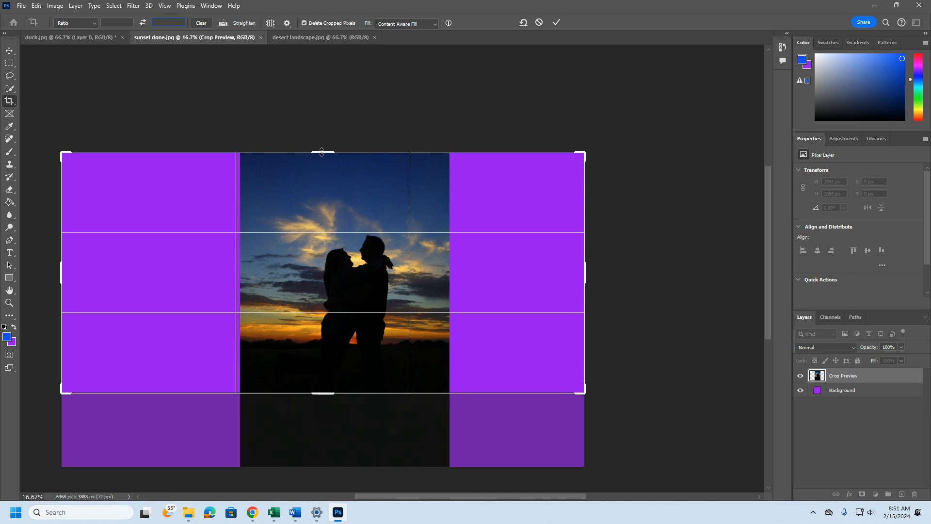
pyautogui.moveTo(322, 151); pyautogui.dragTo(322, 208)
pyautogui.moveTo(57, 272); pyautogui.dragTo(90, 272)
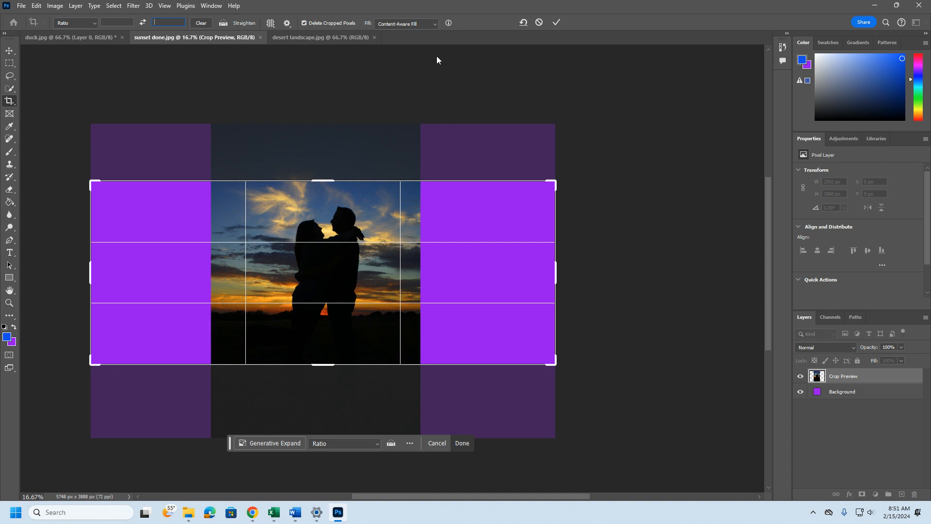
# Choose Content-Aware Fill for the empty crop areas and apply the crop
pyautogui.click(436, 26)
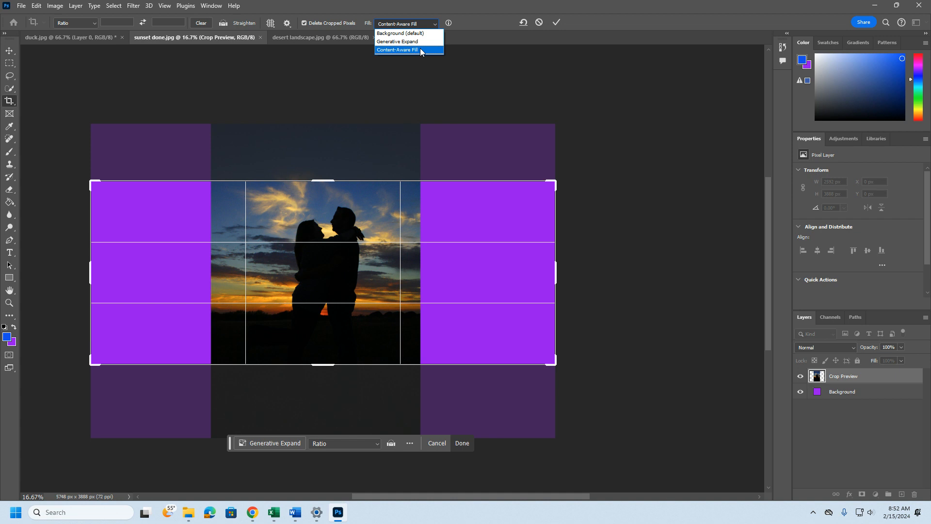
pyautogui.click(421, 51)
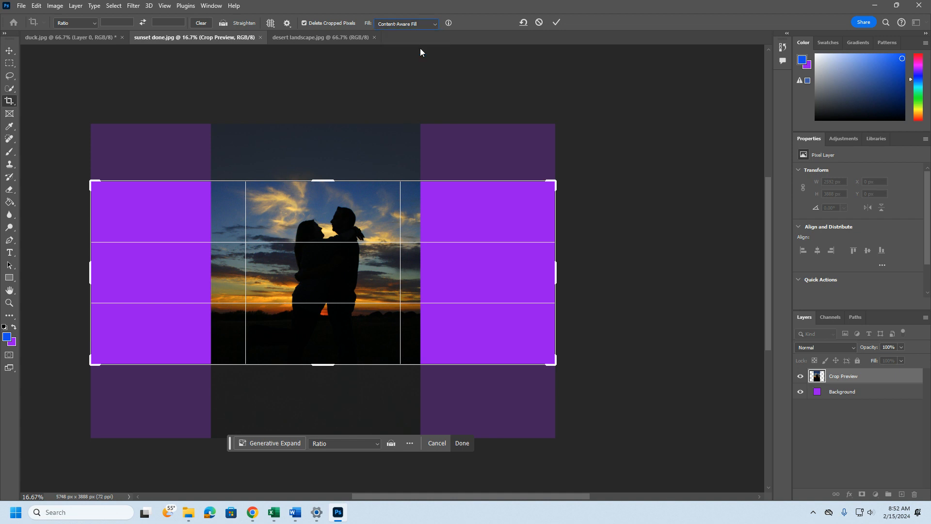
pyautogui.click(556, 24)
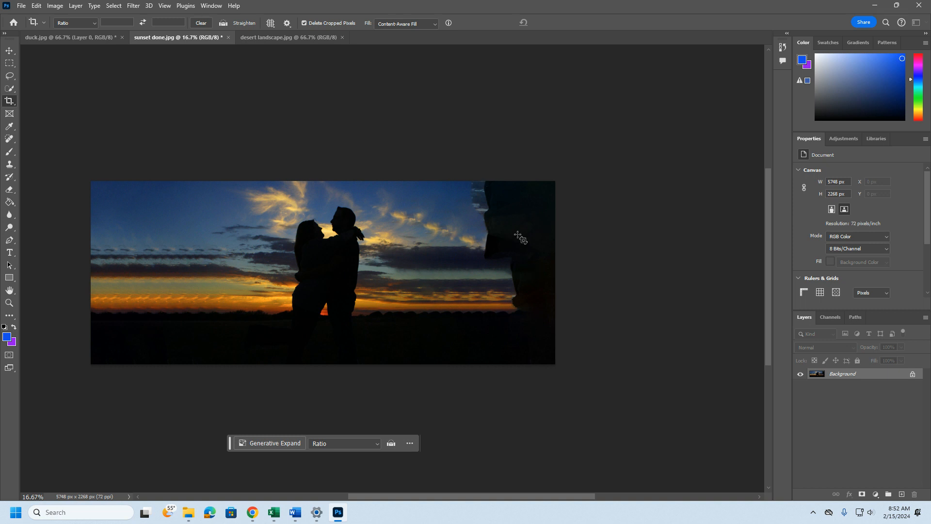
# Crop the sunset image to a rectangular selection of about 4368 × 2232 px around the couple, excluding the badly filled right edge
pyautogui.click(9, 64)
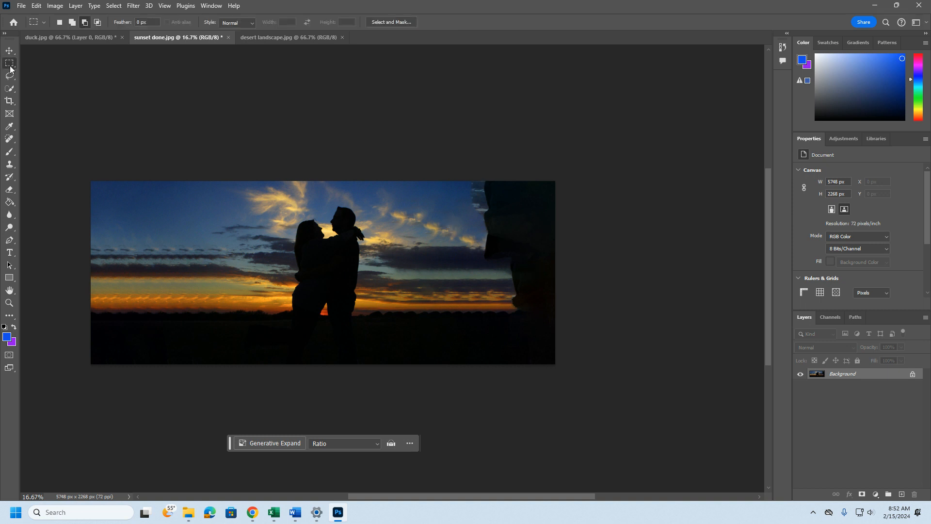
pyautogui.moveTo(129, 185); pyautogui.dragTo(479, 362)
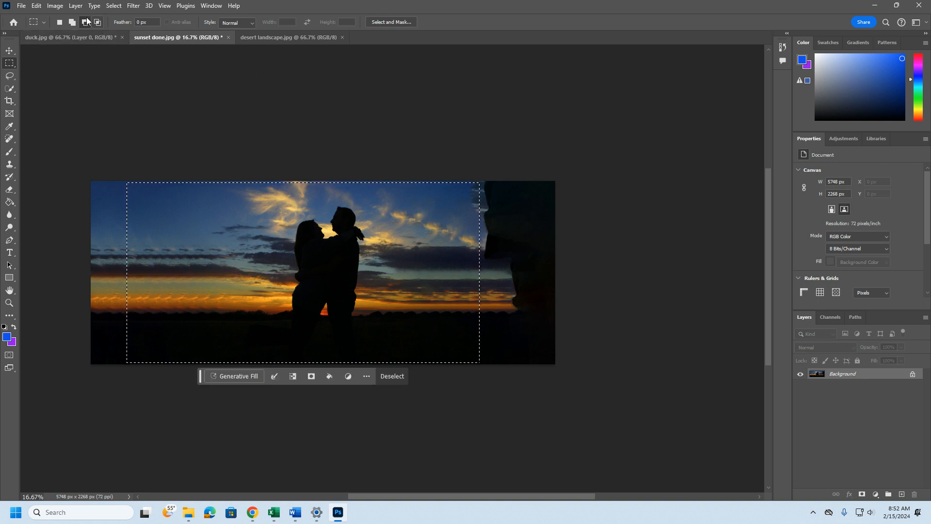
pyautogui.click(55, 5)
pyautogui.click(80, 107)
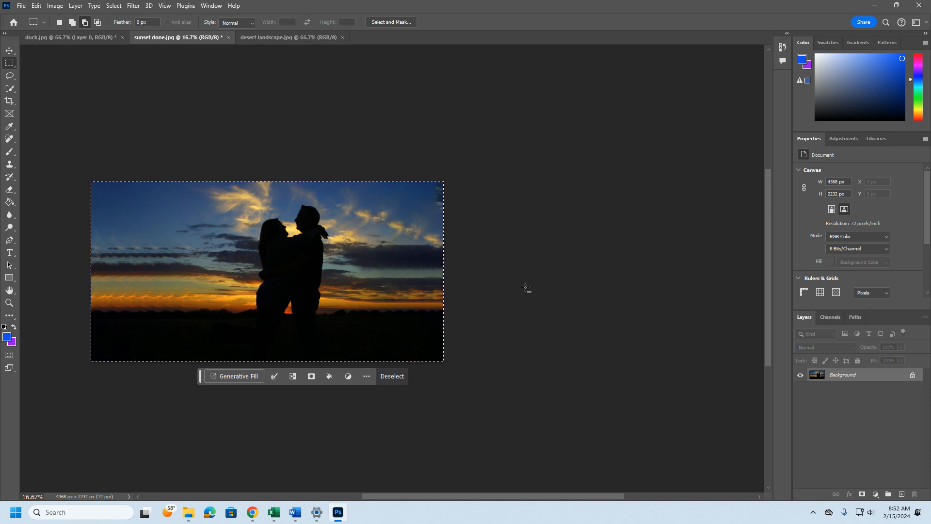
# Expand desert landscape.jpg sideways with the Crop tool to about 4484 × 1200 px, filling both empty sides with Content-Aware Fill
pyautogui.click(259, 38)
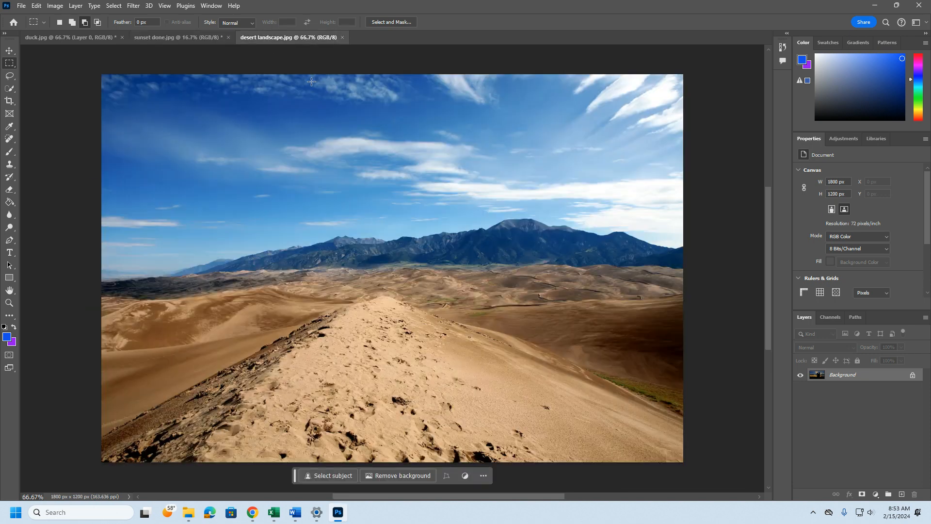
pyautogui.hotkey('ctrl', '-')
pyautogui.hotkey('ctrl', '-')
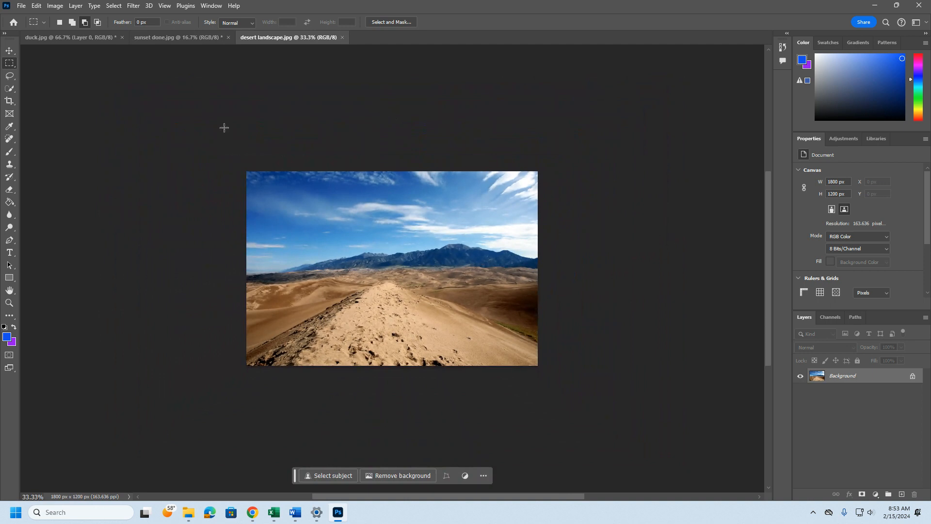
pyautogui.click(9, 100)
pyautogui.moveTo(246, 272); pyautogui.dragTo(104, 268)
pyautogui.moveTo(680, 270); pyautogui.dragTo(762, 270)
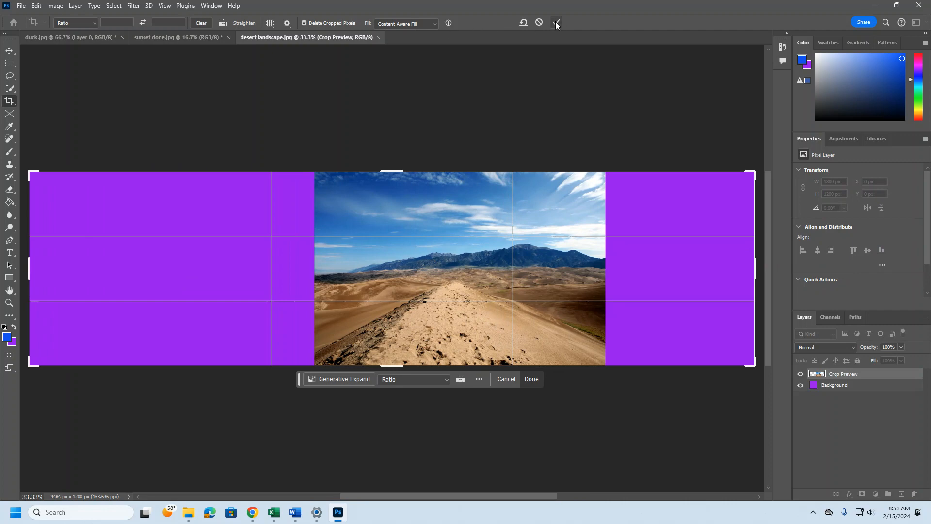
pyautogui.click(557, 23)
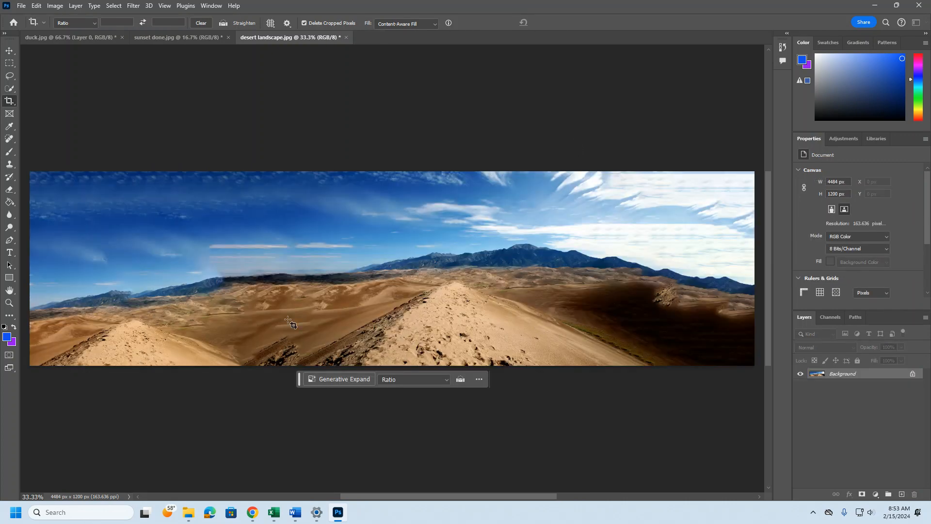
# Close desert landscape.jpg without saving its changes
pyautogui.click(345, 38)
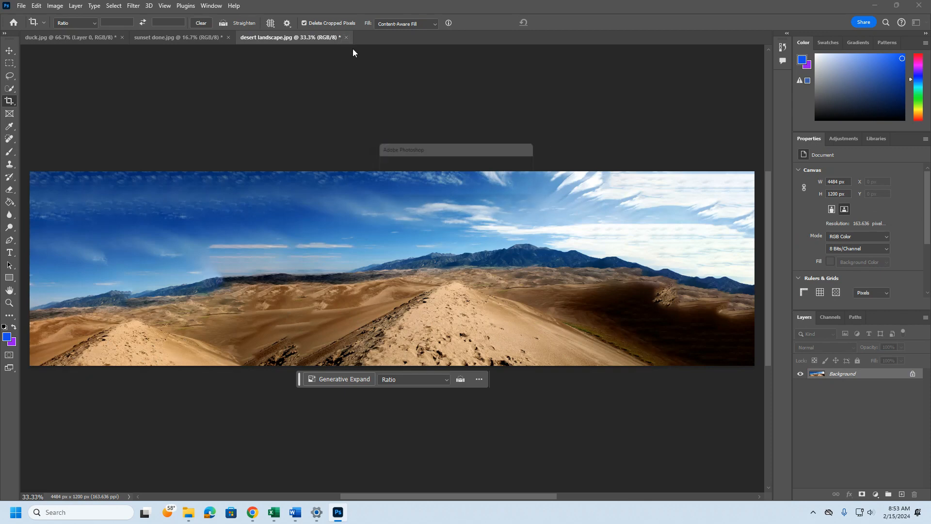
pyautogui.click(462, 190)
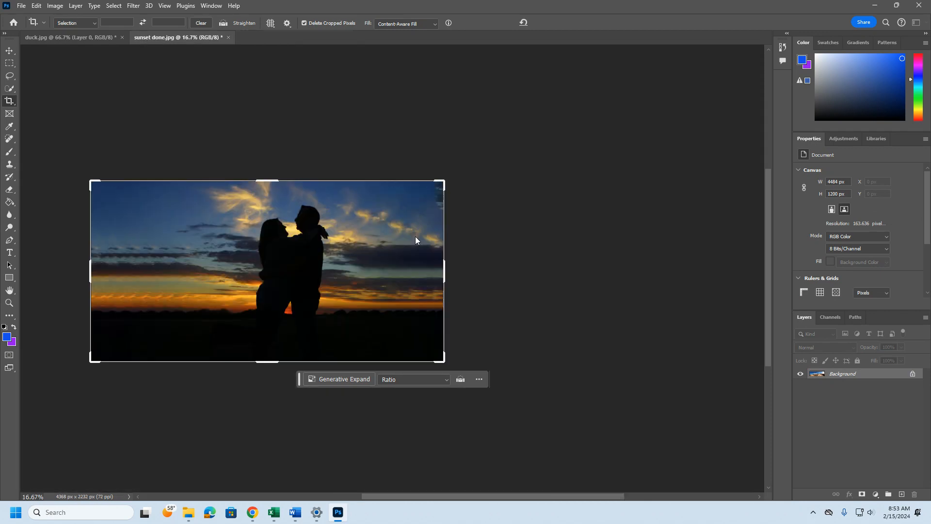
# Save a JPEG copy of the cropped sunset image as "sunset done copy done" in the Photoshop Lessons folder at maximum quality 12
pyautogui.click(9, 64)
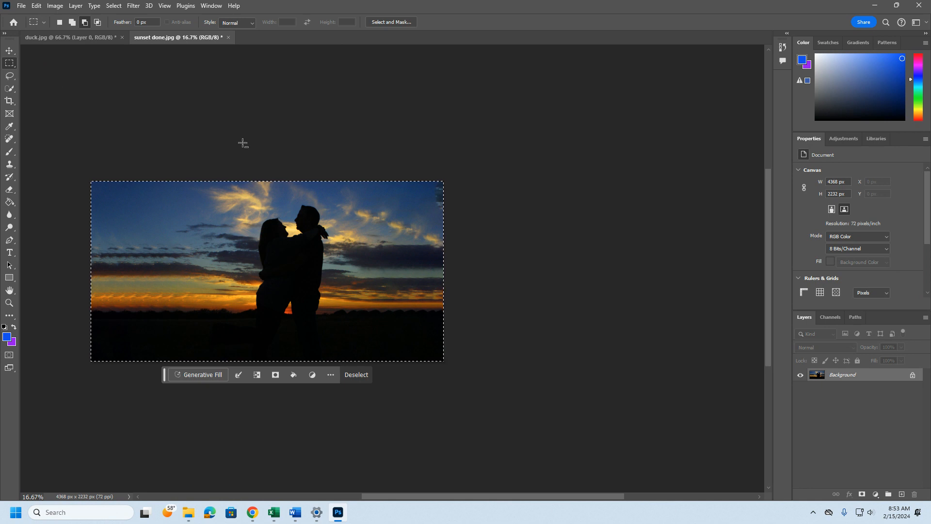
pyautogui.click(21, 5)
pyautogui.click(100, 134)
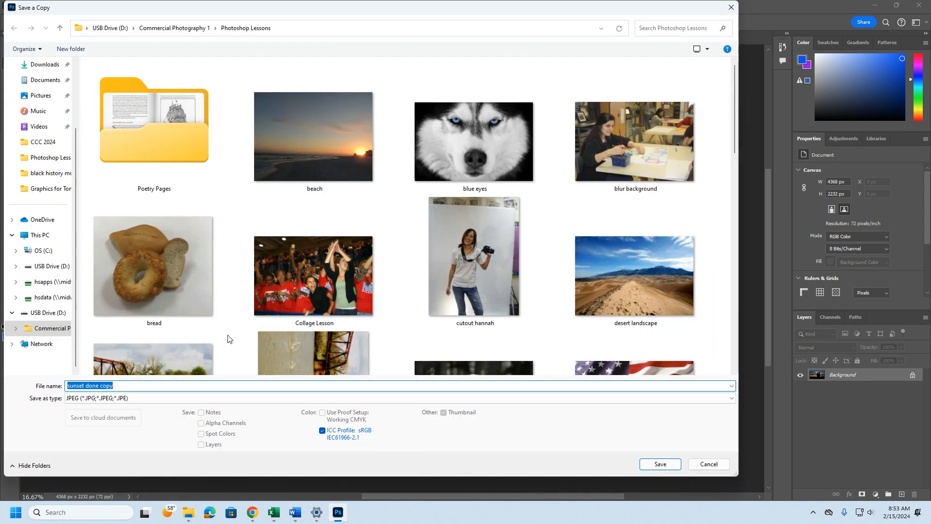
pyautogui.click(135, 387)
pyautogui.write('d')
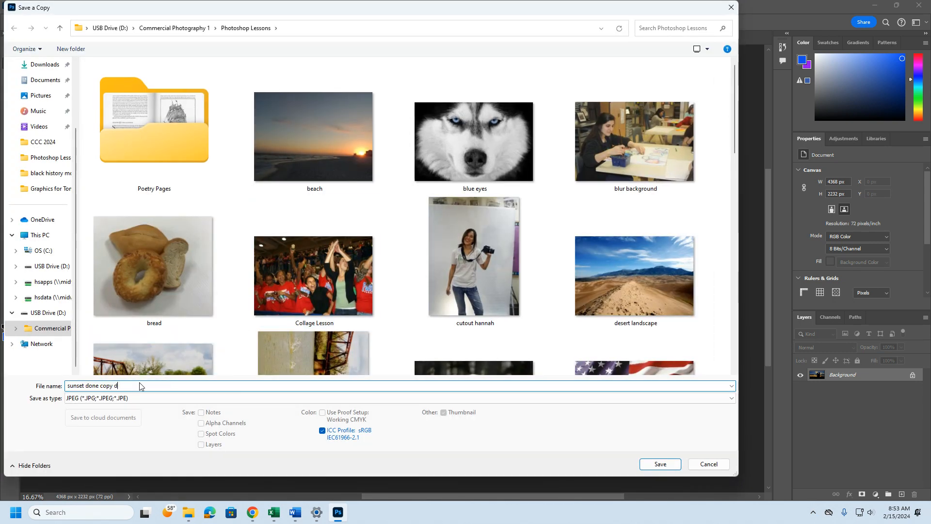
pyautogui.write('one')
pyautogui.click(660, 463)
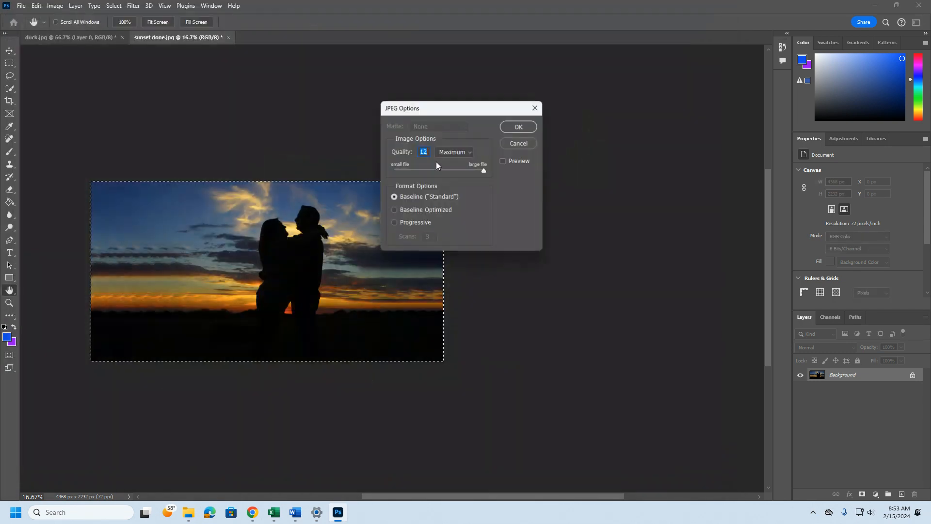
pyautogui.click(520, 126)
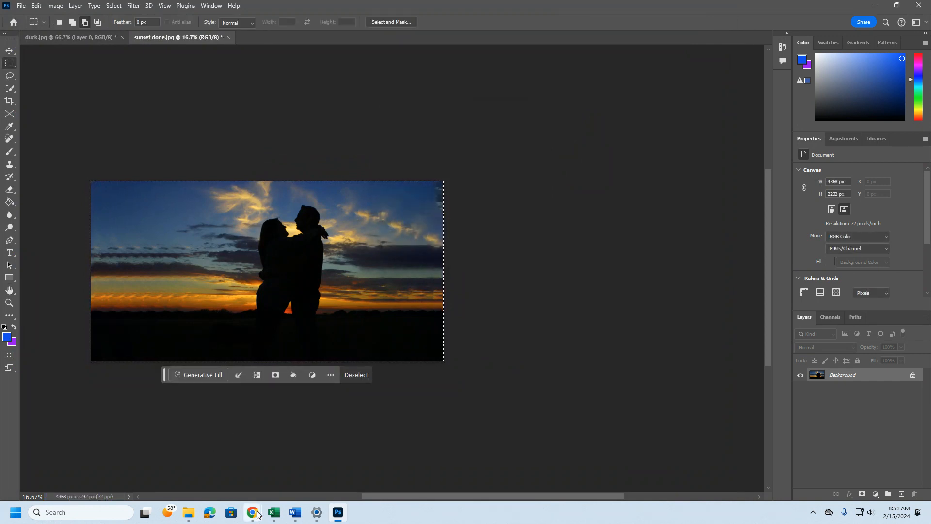
# Switch to the open Chrome window
pyautogui.moveTo(252, 512)
pyautogui.click(126, 474)
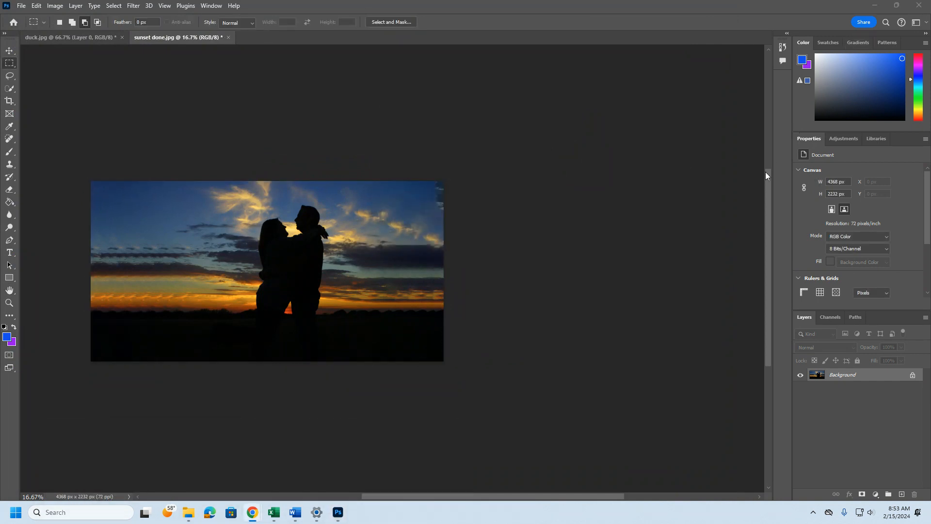